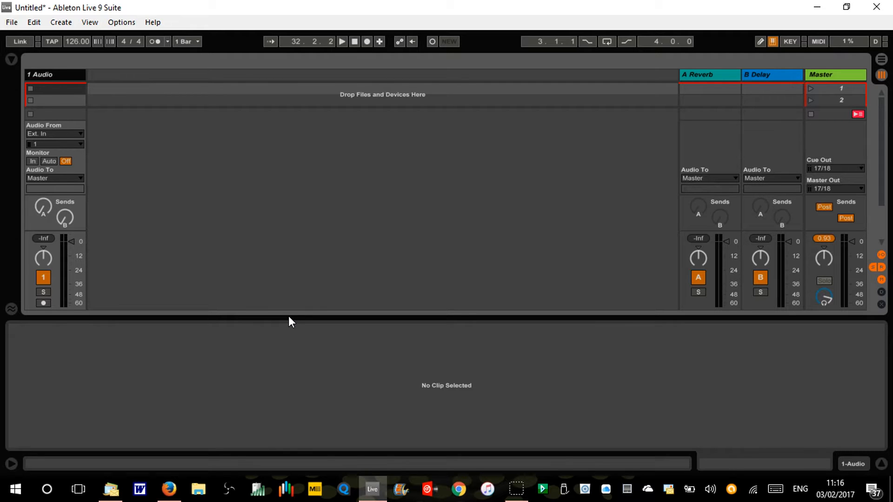
Show the browser and preview the kick samples 00DB_Kick_Blondie_club.aif and 00DB_Kick_Nice_clonk.aif in the Drums category
left_click(12, 59)
left_click(164, 85)
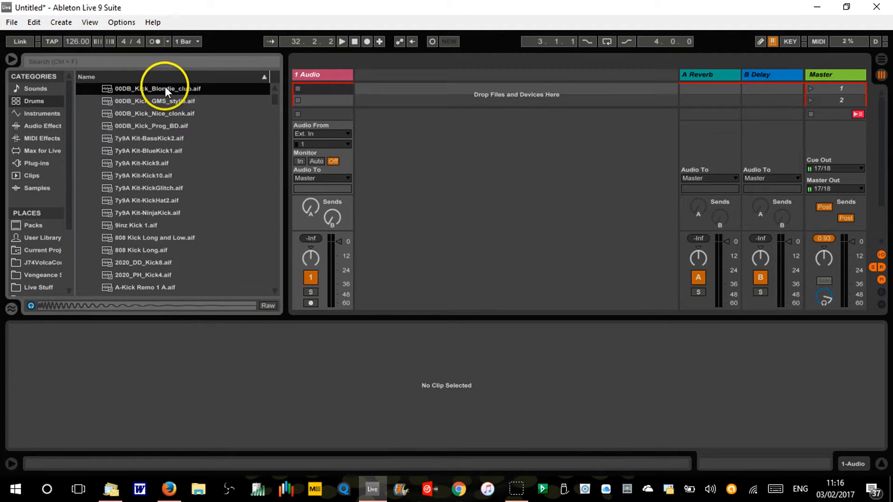
left_click(166, 114)
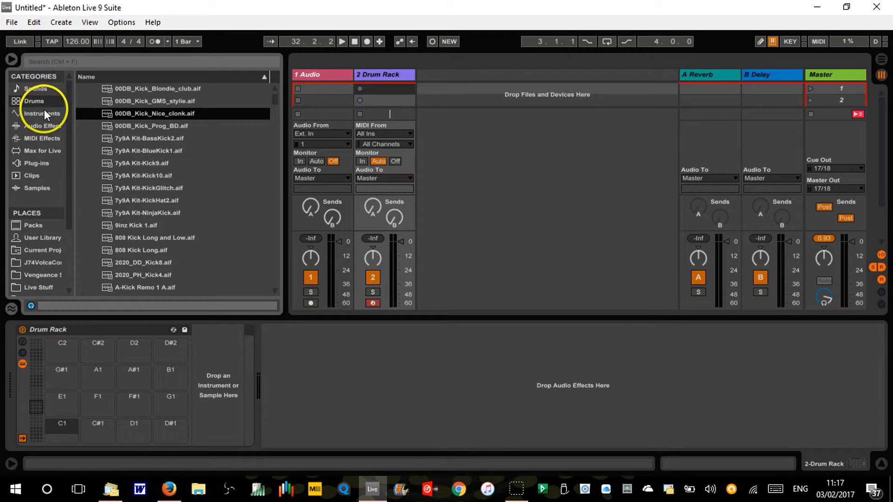
Try to select the Kick folder samples from 00DB_Kick_2.aif through DD_Kick_Hat_2.aif as a continuous range
left_click(275, 89)
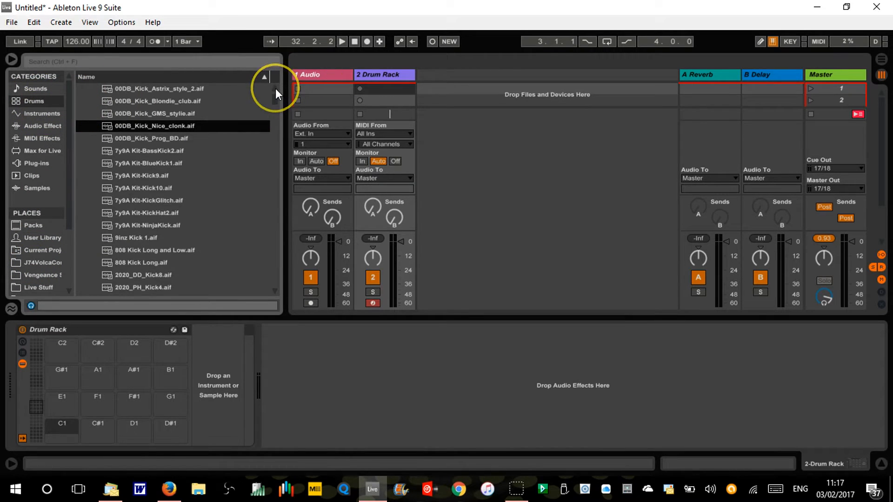
left_click(275, 89)
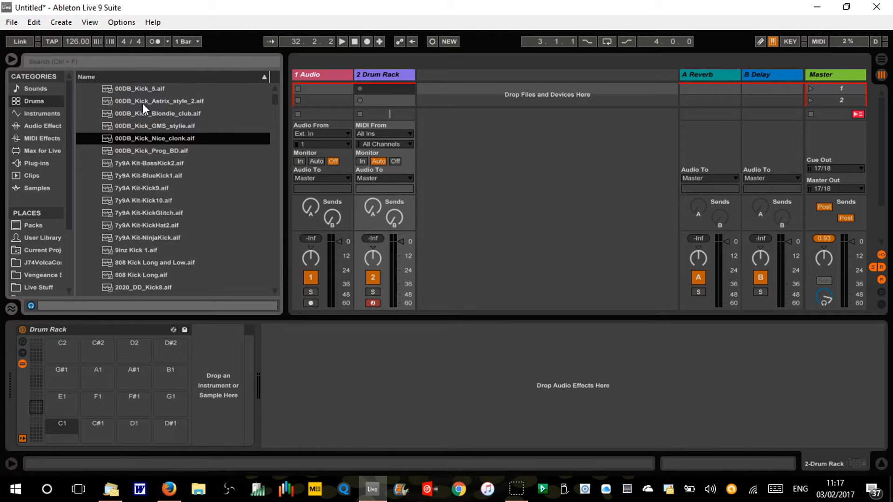
left_click(31, 102)
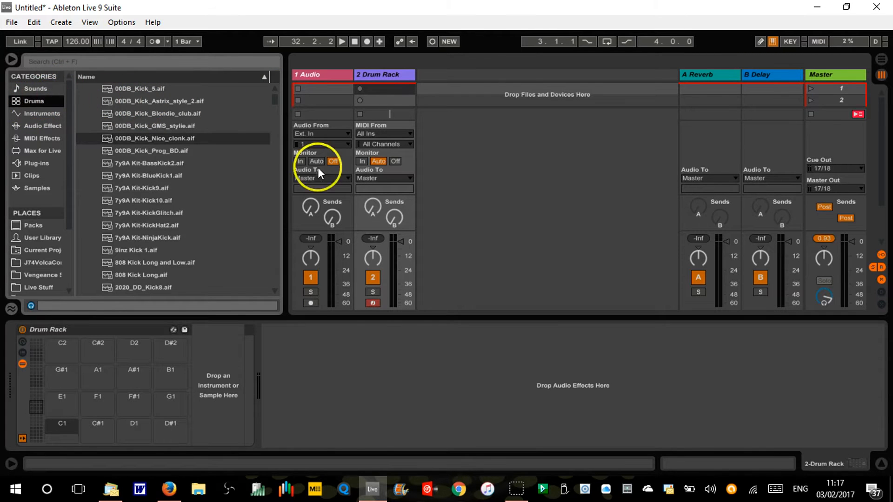
left_click_drag(276, 99, 272, 77)
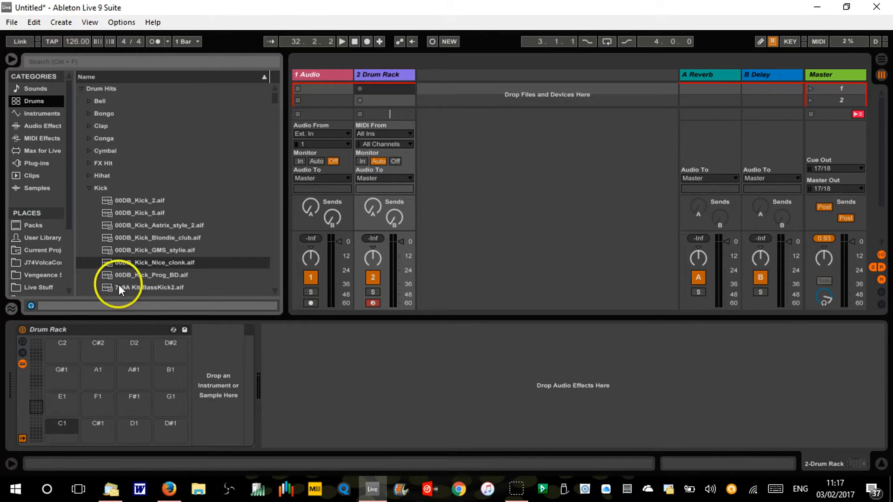
left_click(146, 199)
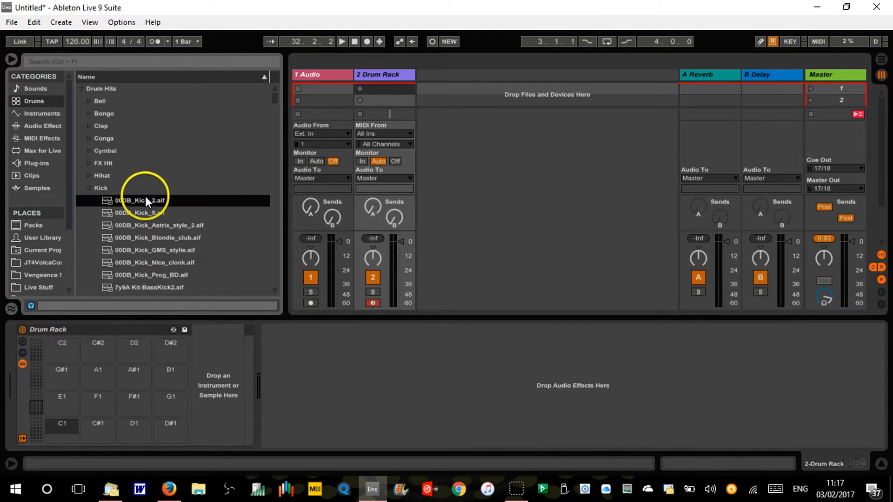
left_click(274, 289)
left_click(275, 290)
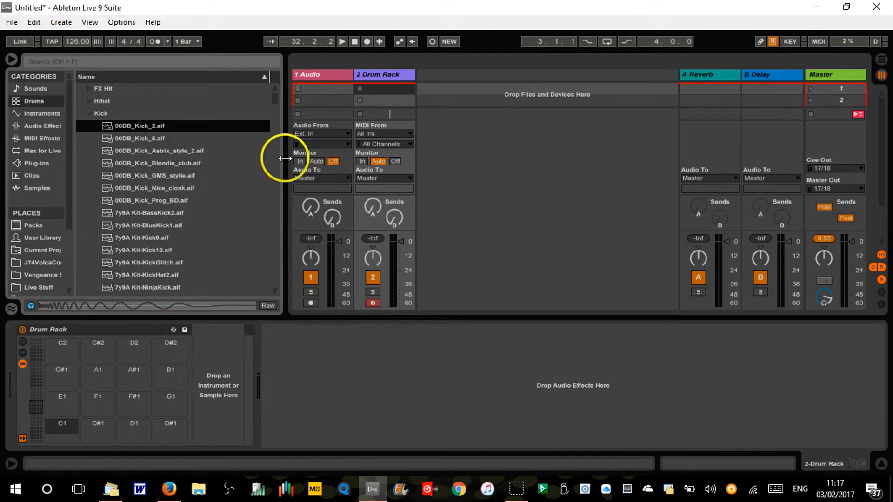
left_click_drag(276, 96, 274, 111)
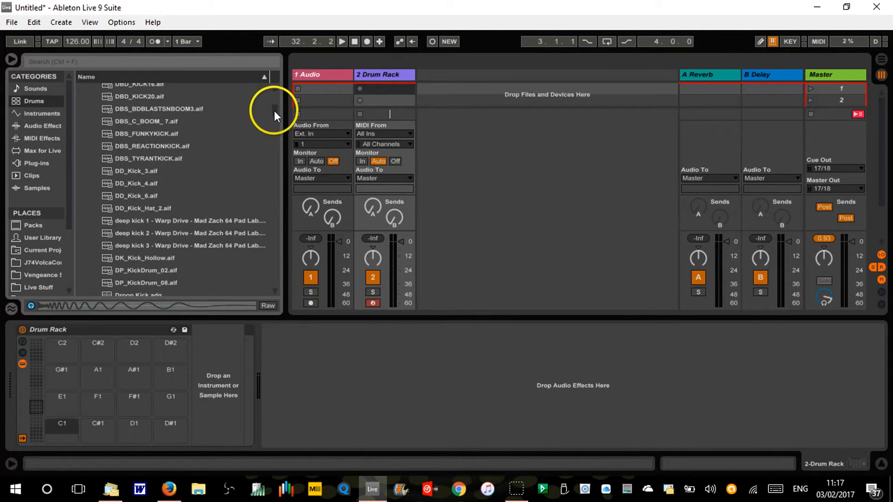
left_click(143, 208, "shift")
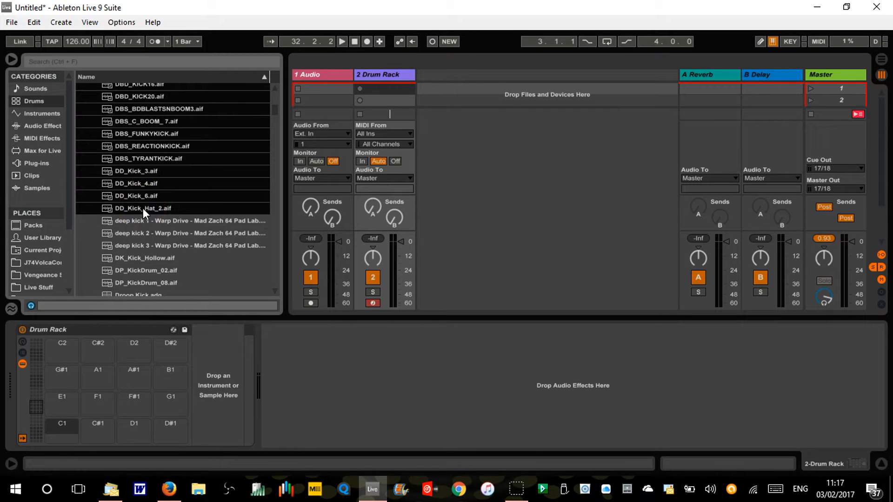
left_click_drag(144, 208, 91, 287)
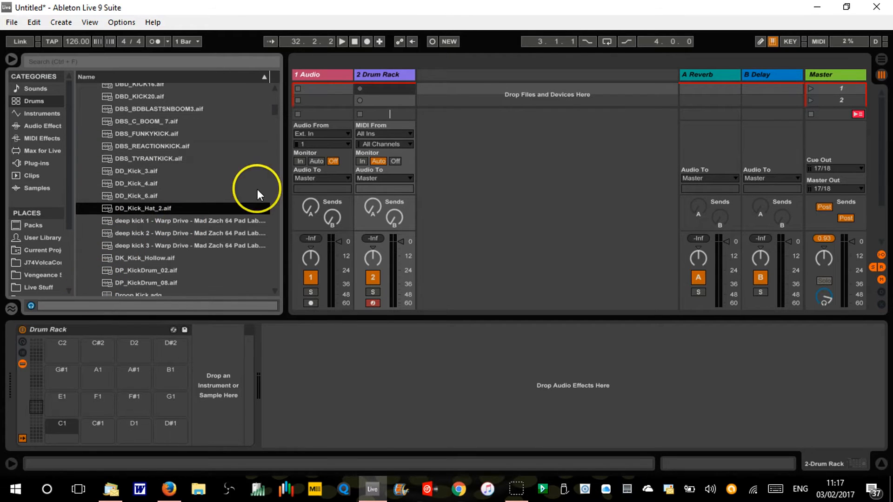
Try to select the kick samples from 00DB_Kick_2.aif through Kick Acoustified 13 1.aif as one range
left_click_drag(279, 110, 277, 97)
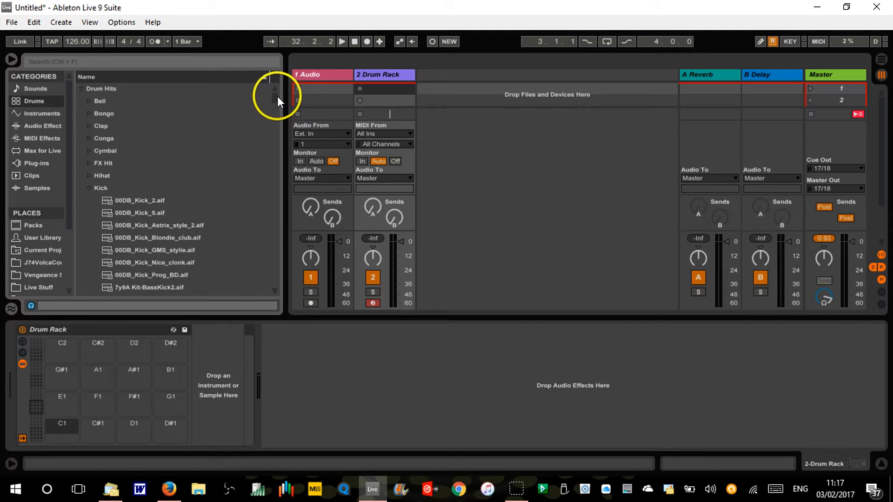
left_click(140, 199)
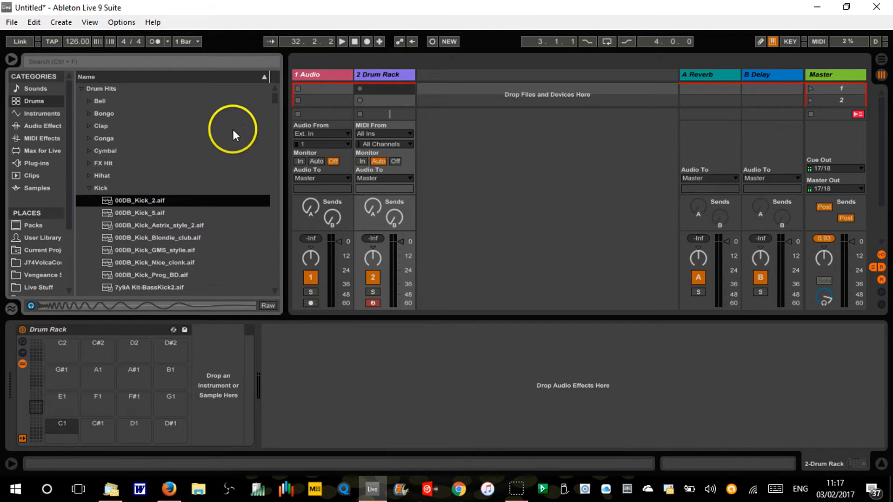
left_click_drag(274, 98, 270, 130)
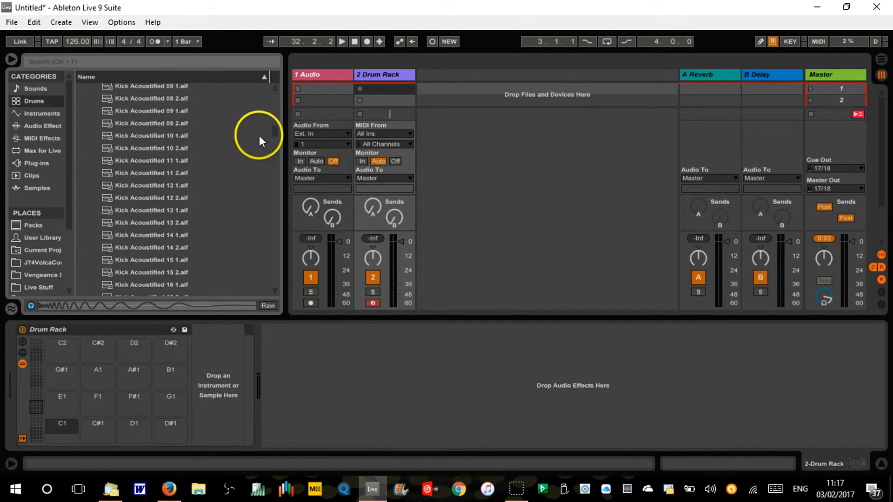
left_click(162, 212, "shift")
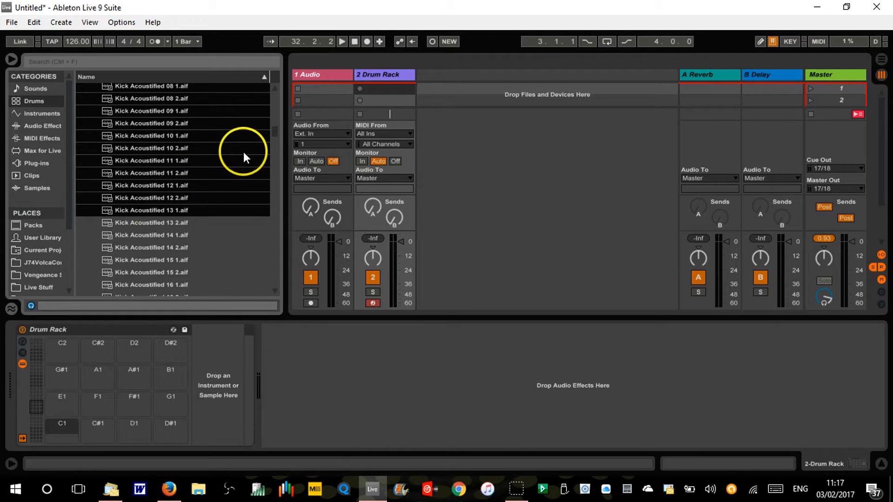
Try to select the kicks from 00DB_Kick_2.aif through Kick Charred 05 1.aif and bring them to the Drum Rack's C1 pad
left_click_drag(275, 129, 277, 92)
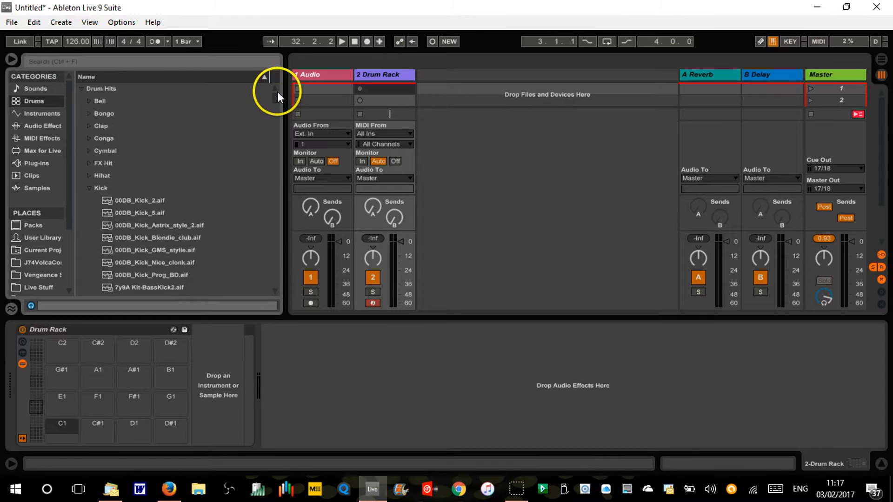
left_click(130, 205)
left_click_drag(276, 104, 272, 145)
left_click(146, 164, "shift")
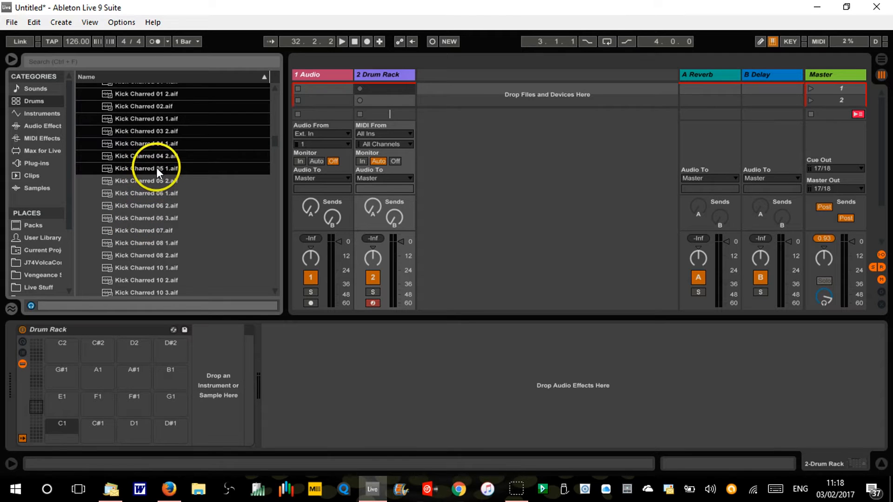
left_click_drag(151, 180, 64, 428)
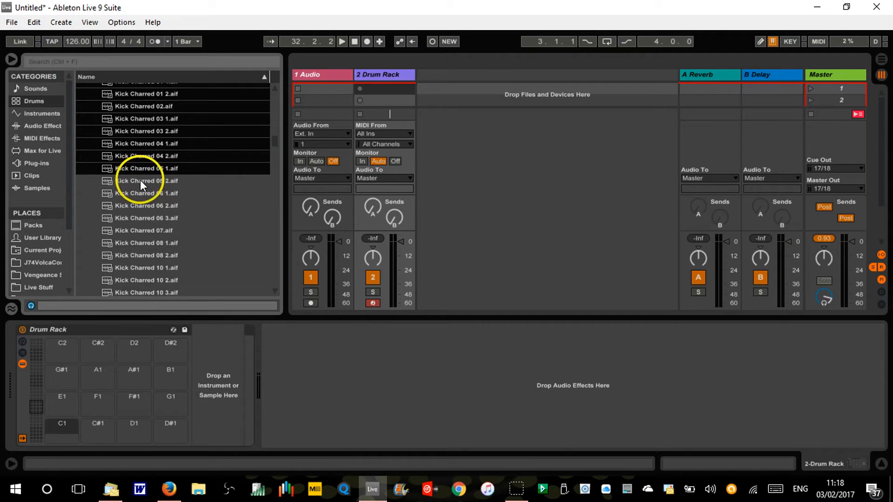
left_click_drag(140, 180, 158, 164)
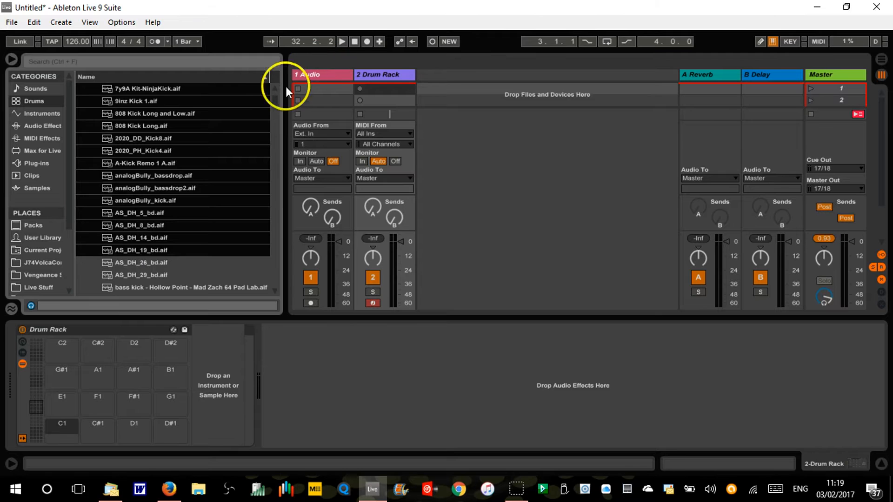
Load the selected kick samples, 00DB_Kick_2.aif through AS_DH_19_bd.aif, onto the Drum Rack pads starting at C1, and check the filled pads
scroll(277, 96, "up", 10)
scroll(275, 95, "down", 8)
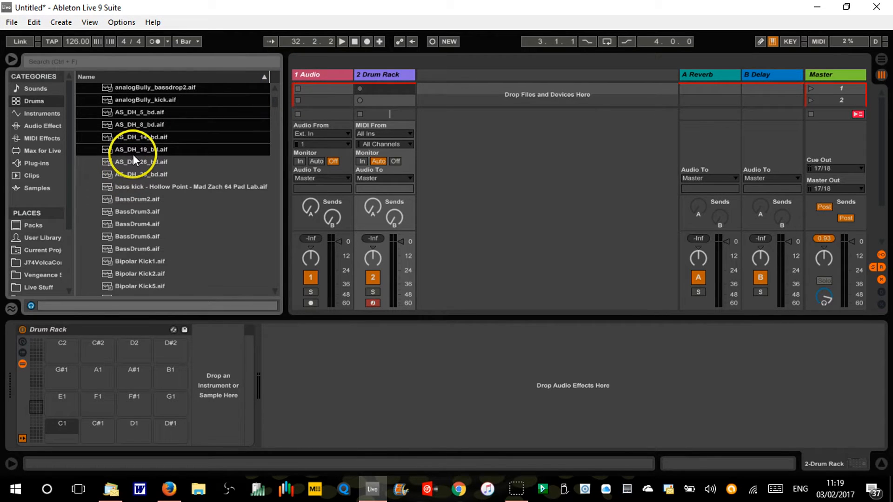
left_click_drag(139, 150, 64, 410)
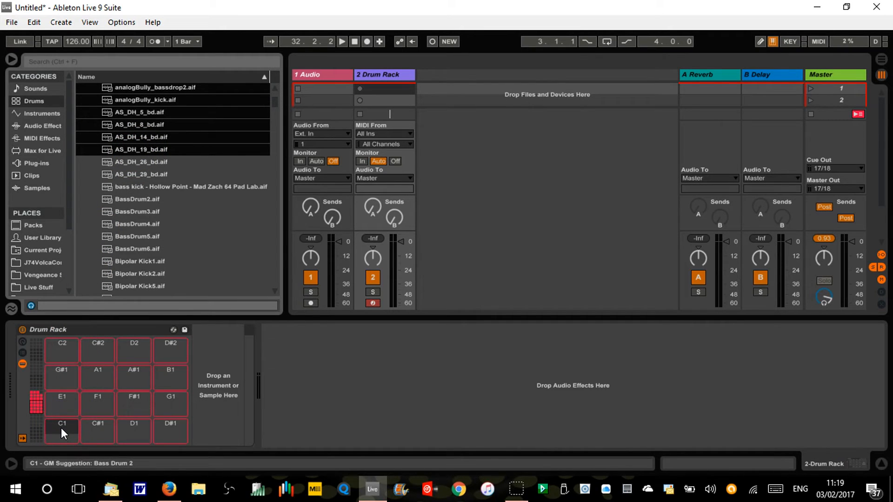
left_click_drag(61, 428, 61, 428)
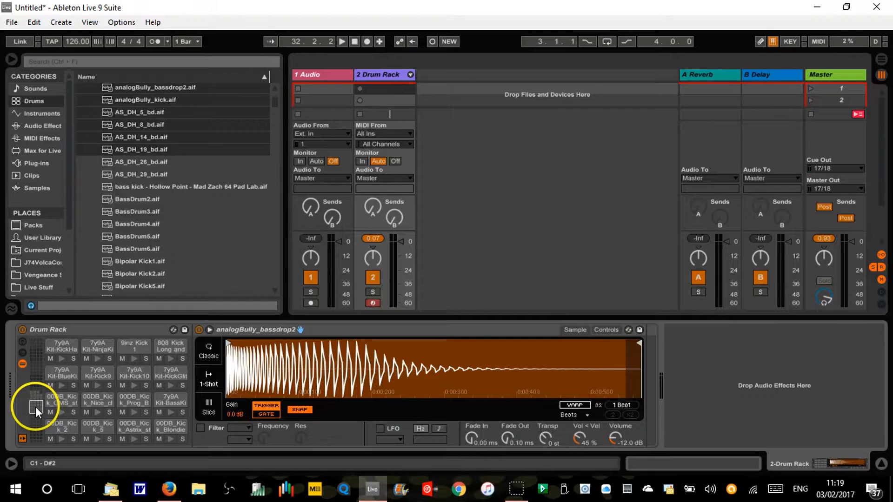
left_click_drag(39, 400, 38, 395)
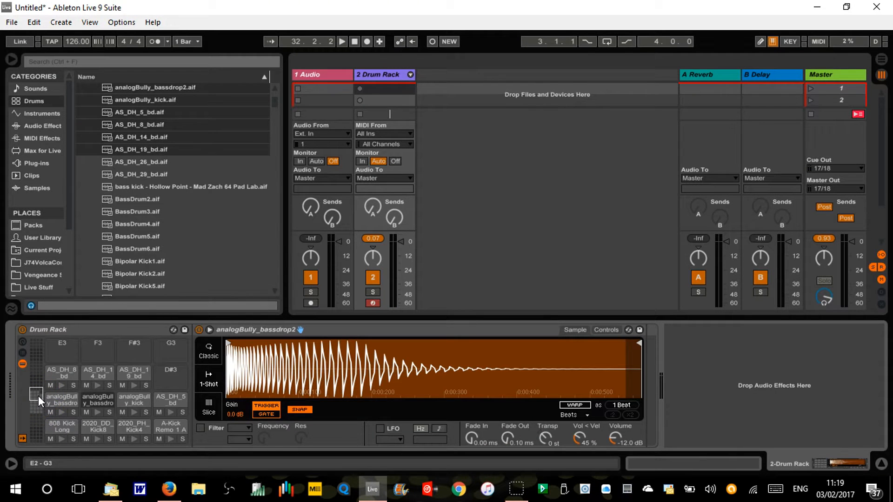
left_click_drag(33, 417, 36, 408)
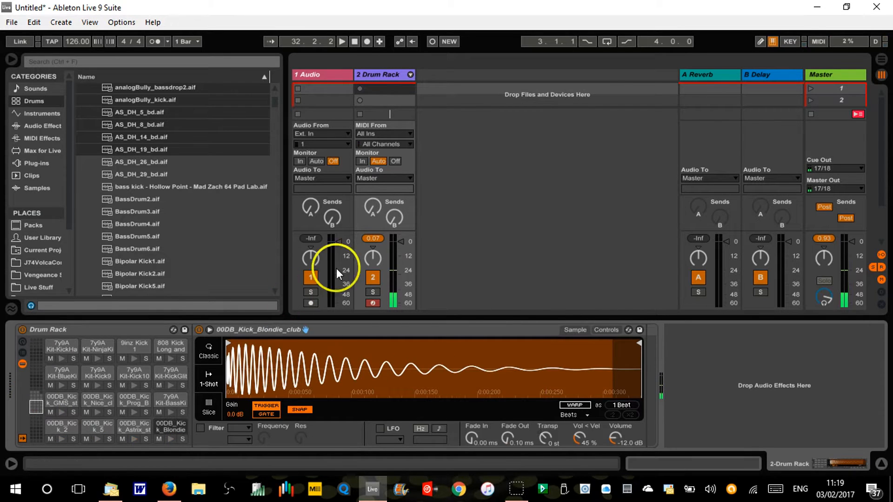
Create an empty MIDI clip in the first slot of the Drum Rack track and enlarge its note editor
left_click(379, 91)
double_click(379, 90)
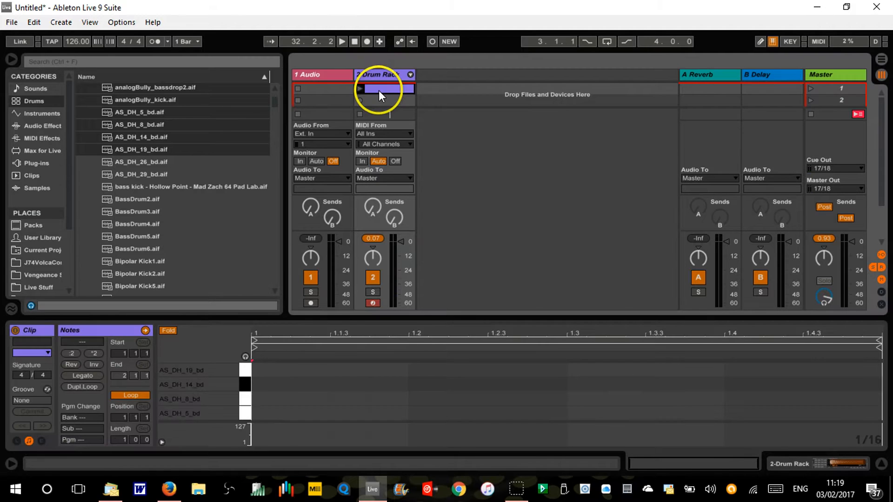
left_click_drag(336, 313, 361, 58)
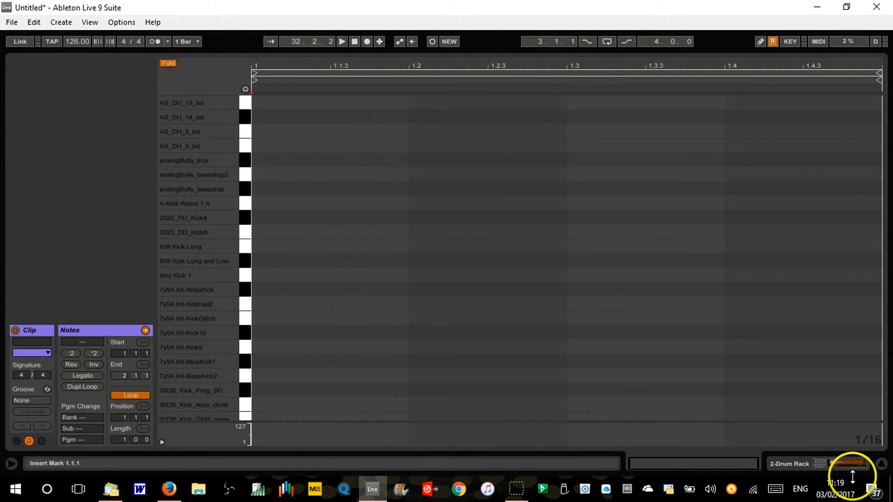
Try a 1/4 grid with a 00DB_Kick_2 note at the clip's start, and undo back past the clip's creation
right_click(866, 439)
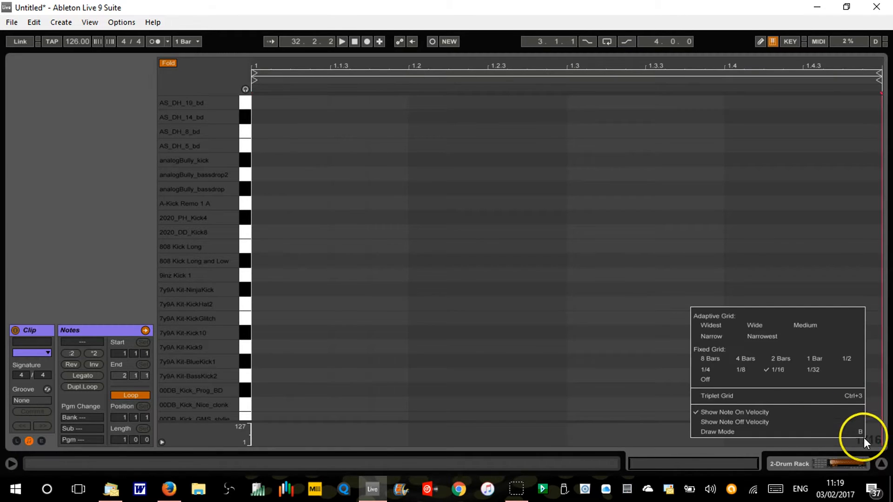
left_click(706, 370)
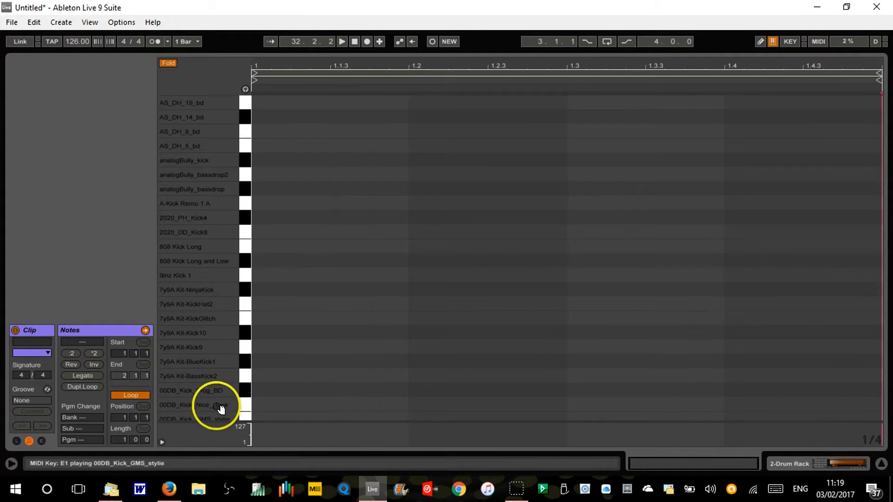
left_click_drag(193, 348, 183, 186)
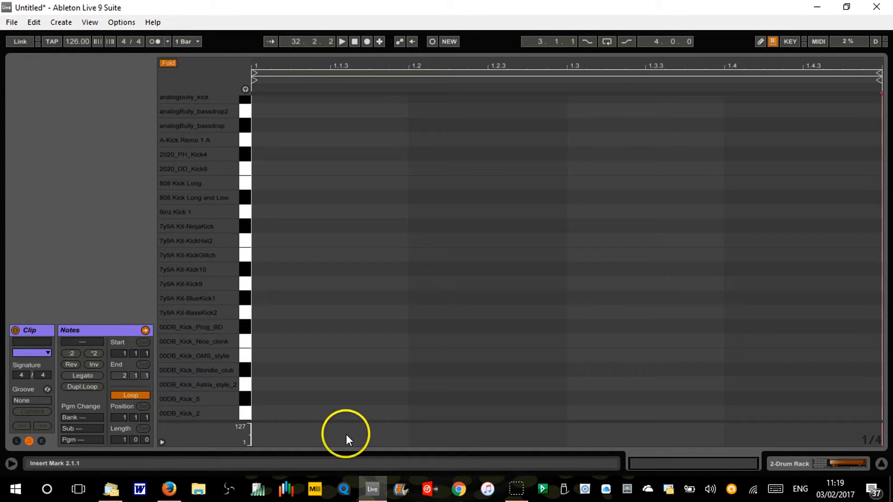
left_click(267, 414)
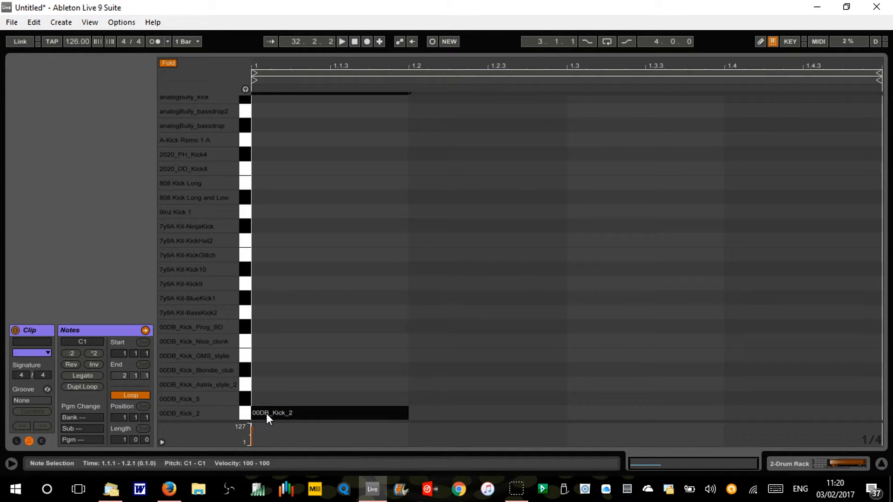
key("ctrl+z")
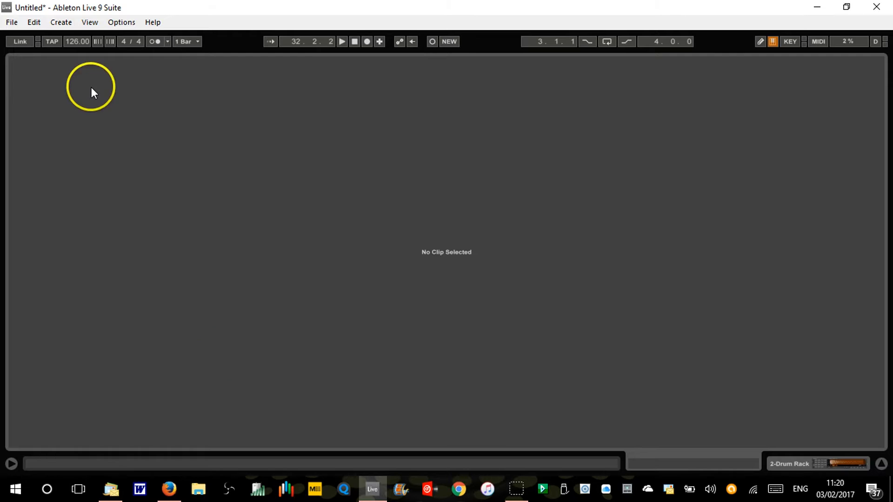
Restore the undone MIDI clip and add a 1/16 note on the 00DB_Kick_Prog_BD row at 1.1.1
left_click(34, 22)
left_click(35, 22)
left_click(36, 21)
left_click(51, 49)
left_click(270, 415)
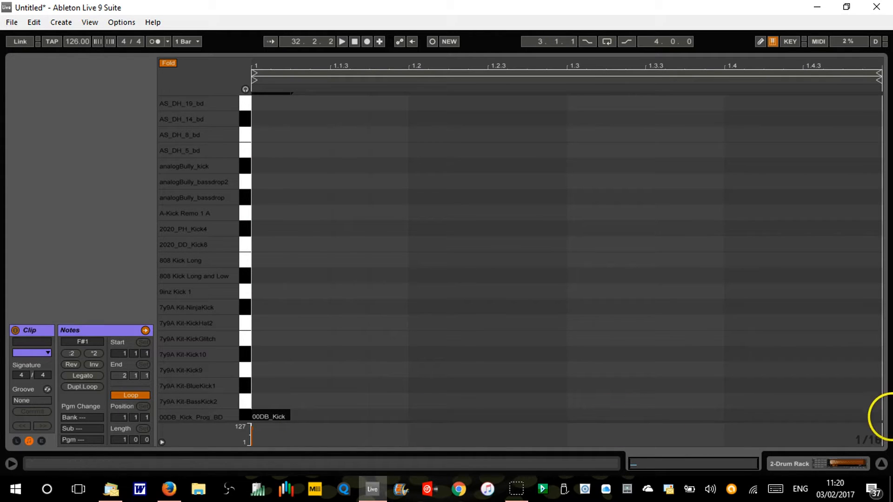
Set the note editor's fixed grid to 1/4 and replace the 00DB_Kick_Prog_BD note at 1.1.1 with a quarter note
right_click(865, 440)
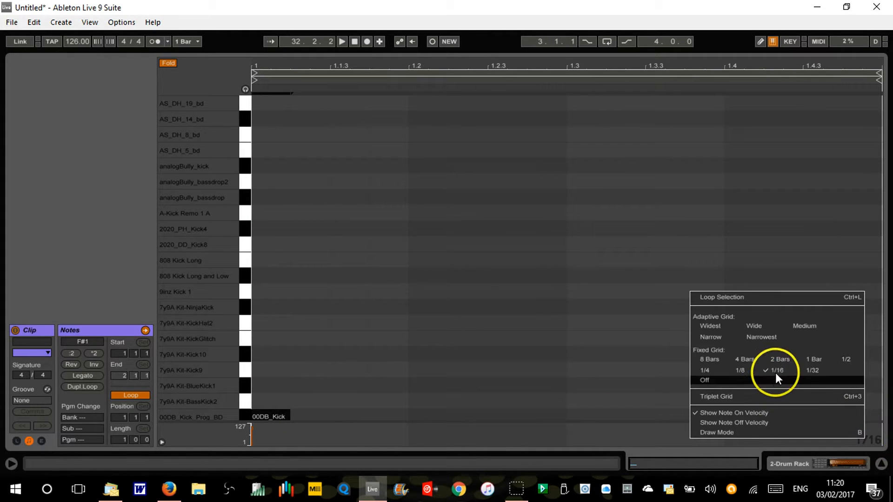
left_click(705, 369)
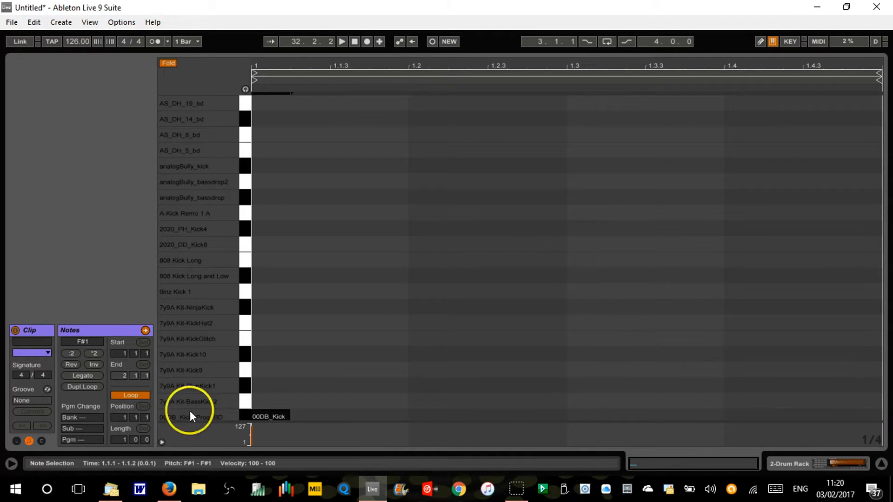
double_click(275, 417)
double_click(274, 417)
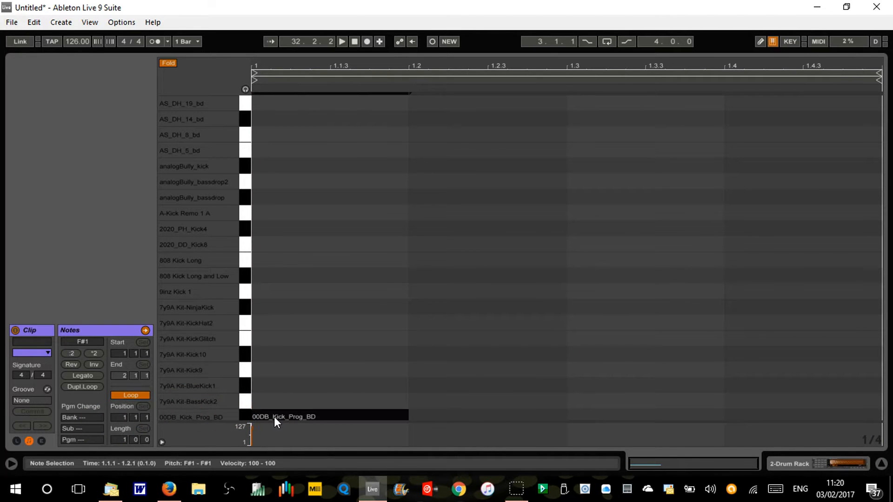
Duplicate the 00DB_Kick_Prog_BD quarter note three times so the bar holds a kick on each beat
key("ctrl+d")
key("ctrl+d")
key("ctrl+d")
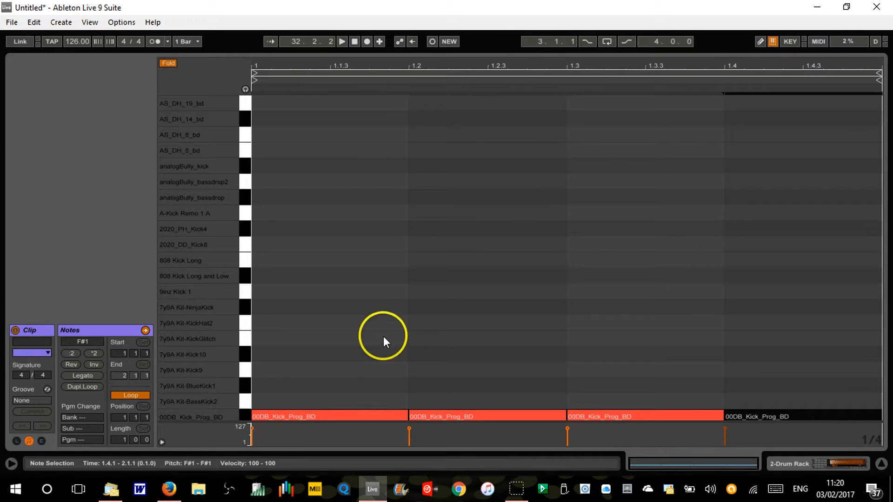
Shrink the note editor to reveal the session view, start playback, and enlarge the note editor again
left_click_drag(507, 51, 470, 333)
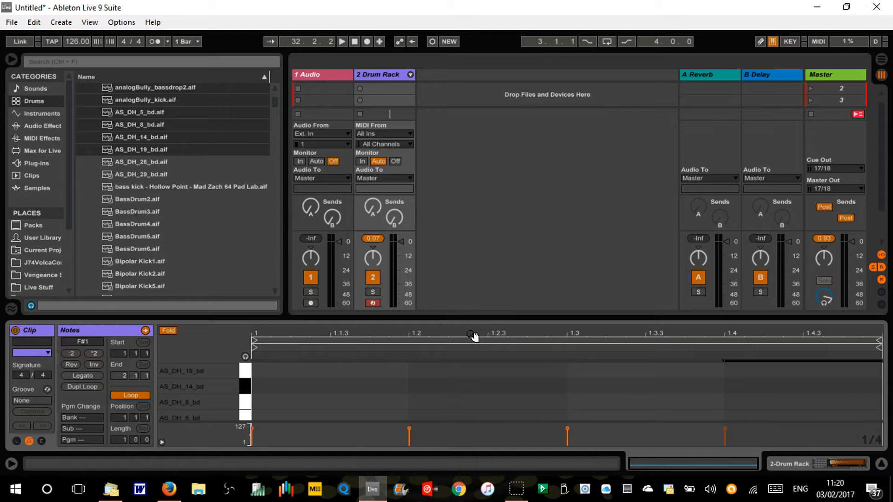
key("space")
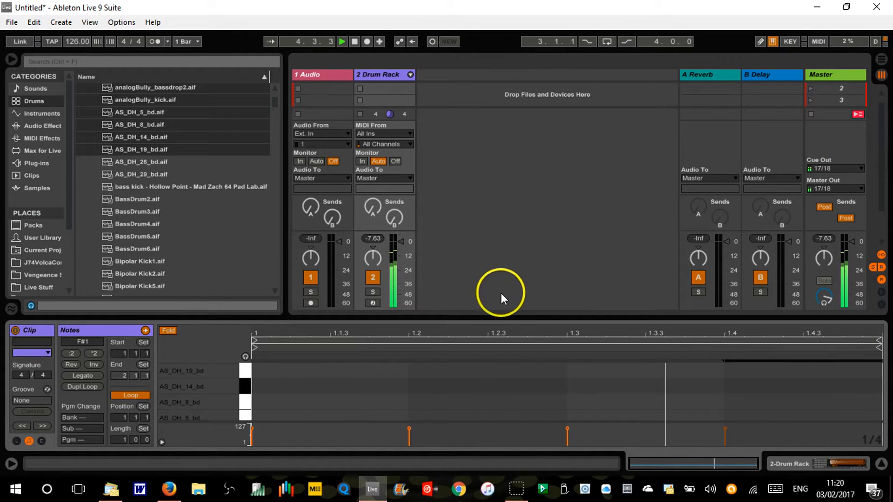
left_click_drag(499, 315, 512, 14)
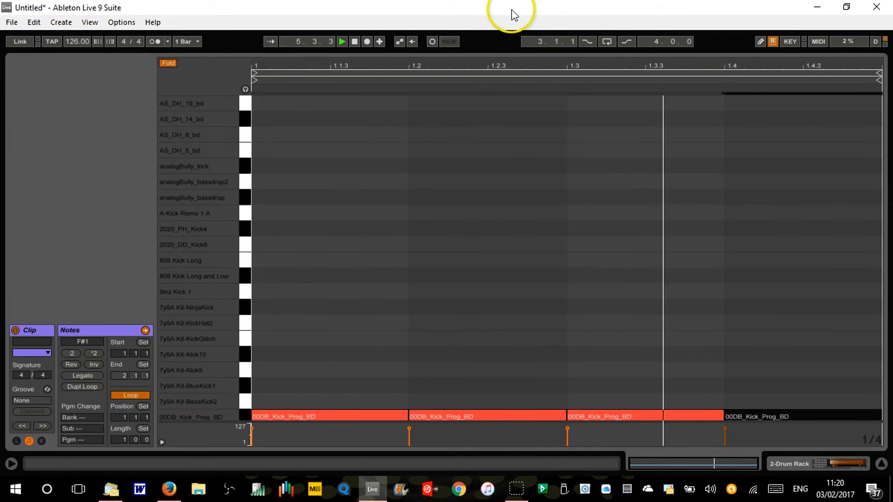
Audition the kicks by moving all four 00DB_Kick_Prog_BD notes through the rows above during playback, ending on 2020_PH_Kick4
left_click(247, 412)
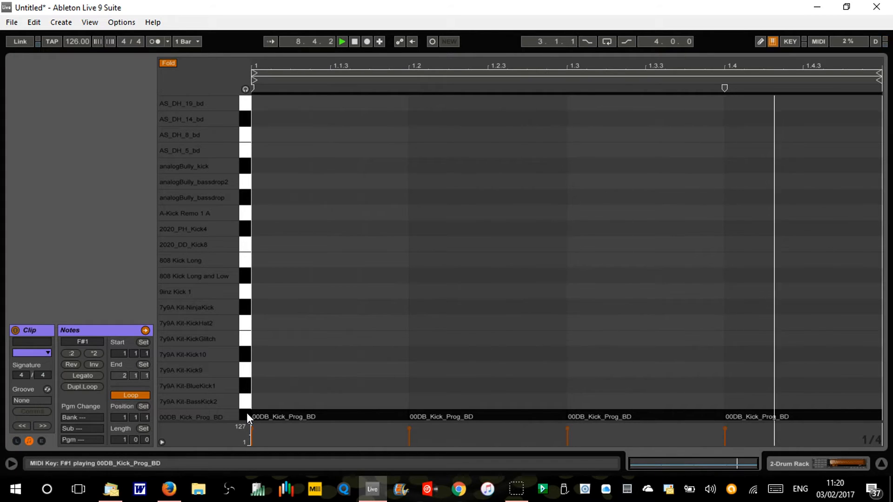
key("Up")
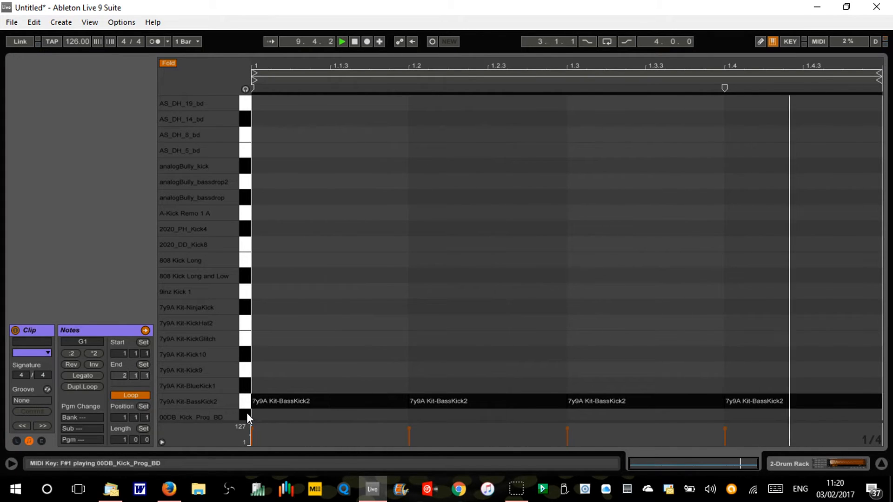
key("Up")
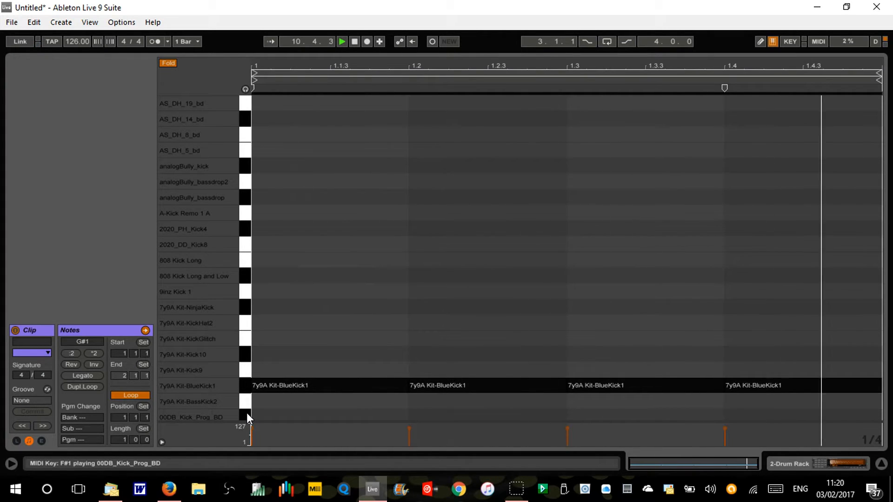
key("Up")
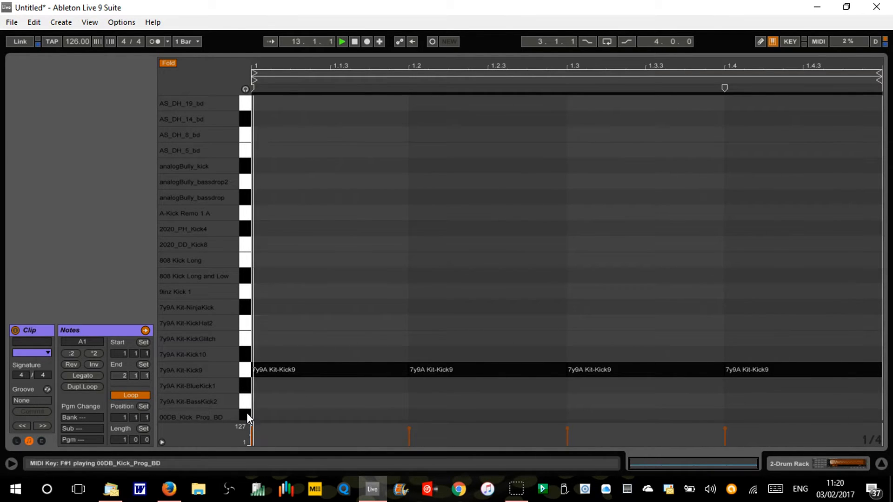
key("Up")
key("Up")
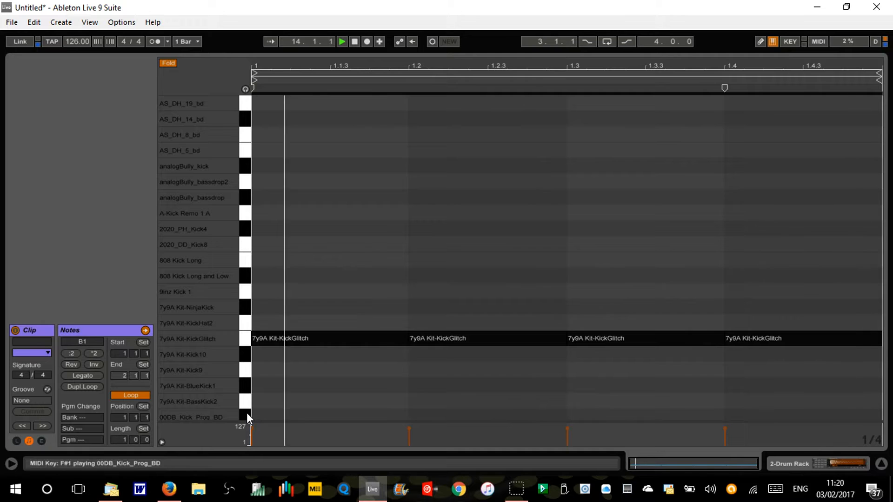
key("Up")
key("Up")
key("Up")
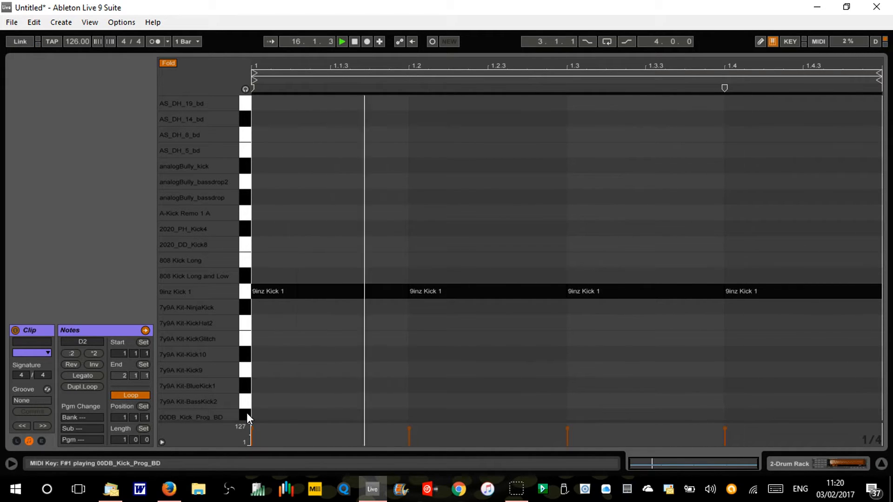
key("Up")
key("Up")
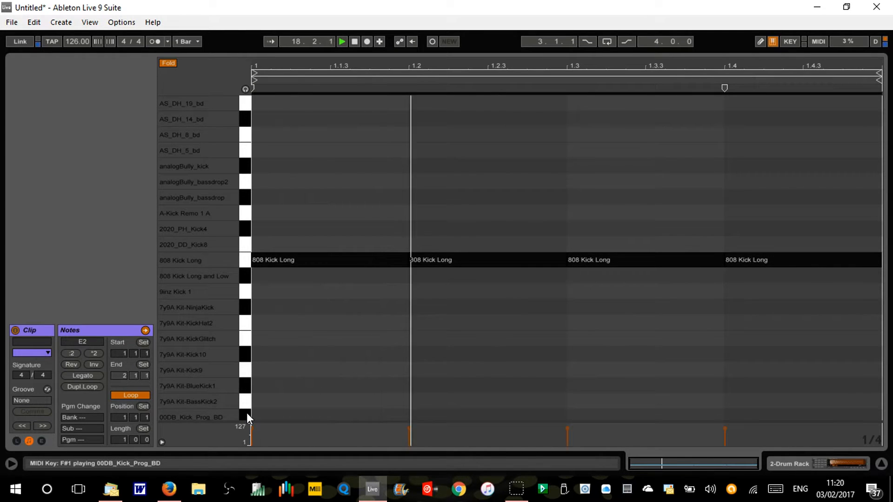
key("Down")
key("Down")
key("Down")
key("Down")
key("Down")
key("Down")
key("Down")
key("Up")
key("Up")
key("Up")
key("Up")
key("Up")
key("Up")
key("Up")
key("Up")
key("Up")
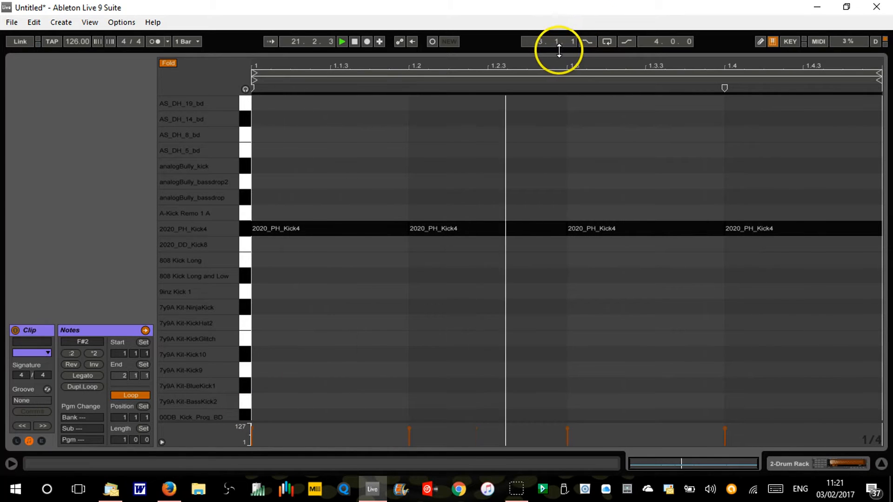
left_click_drag(559, 50, 514, 350)
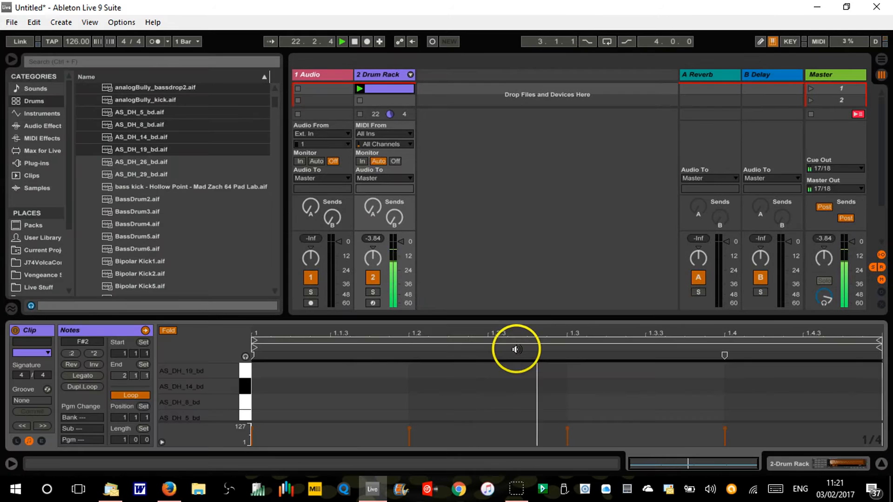
key("shift+Tab")
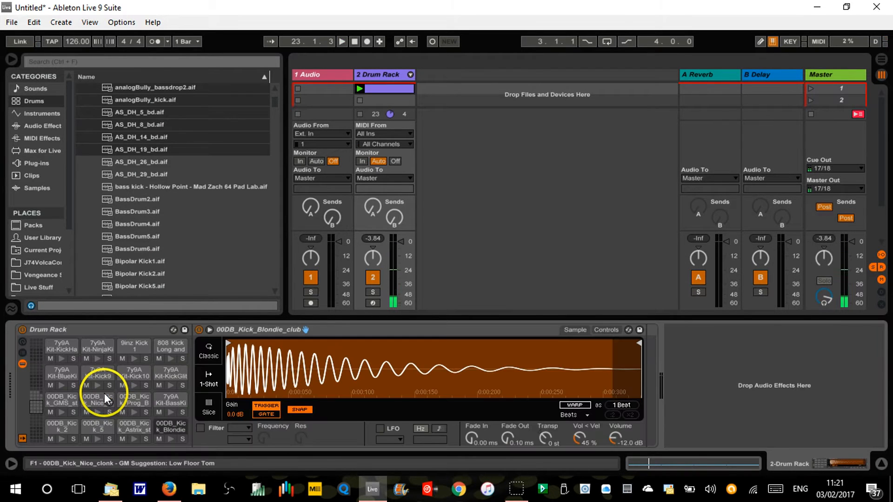
left_click(185, 330)
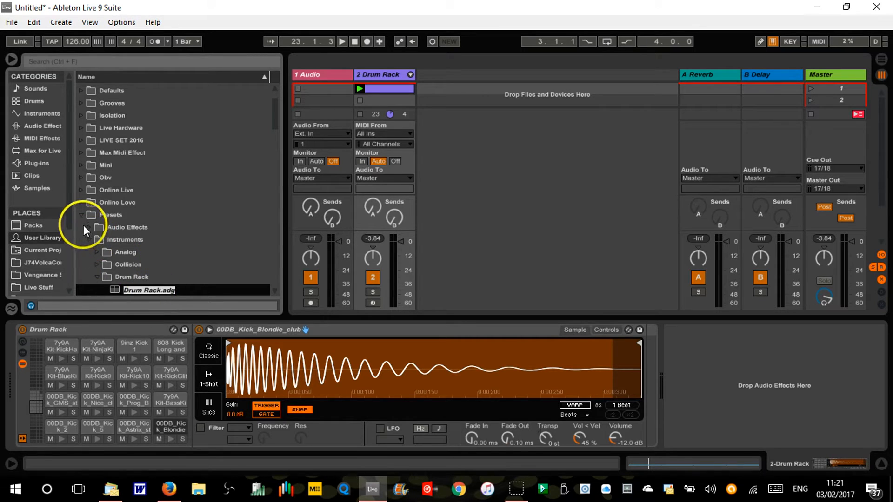
key("Return")
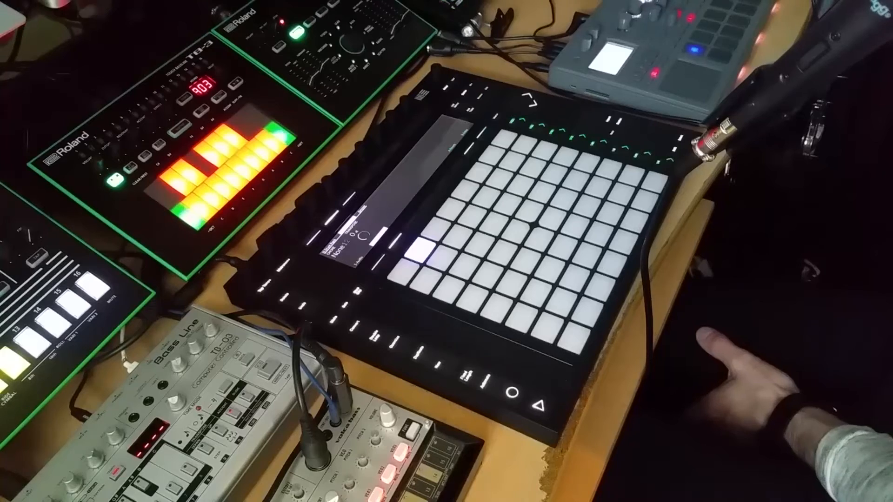